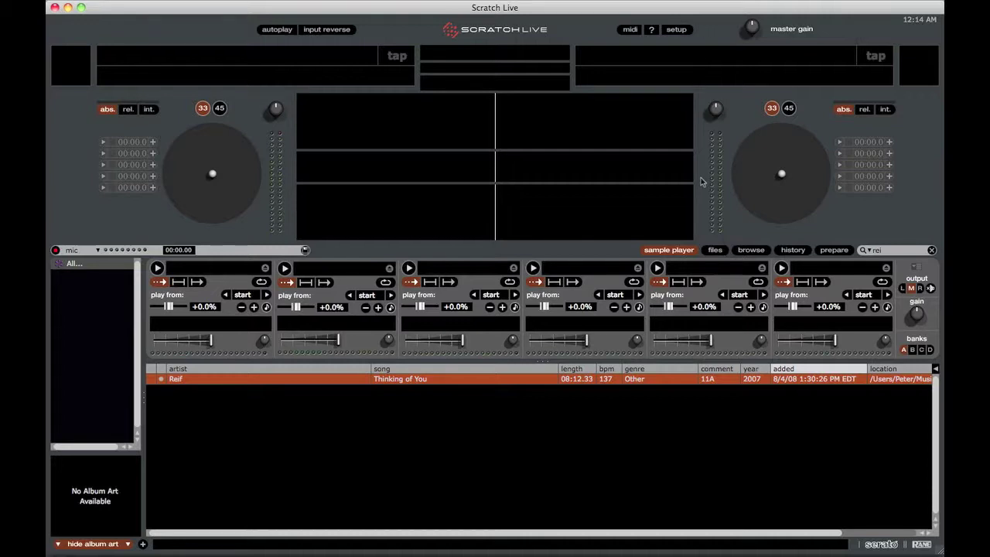
Reopen the SP6 sample player and load the Reif track 'Thinking of You' into slot 3
{"action": "left_click", "coordinate": [671, 251]}
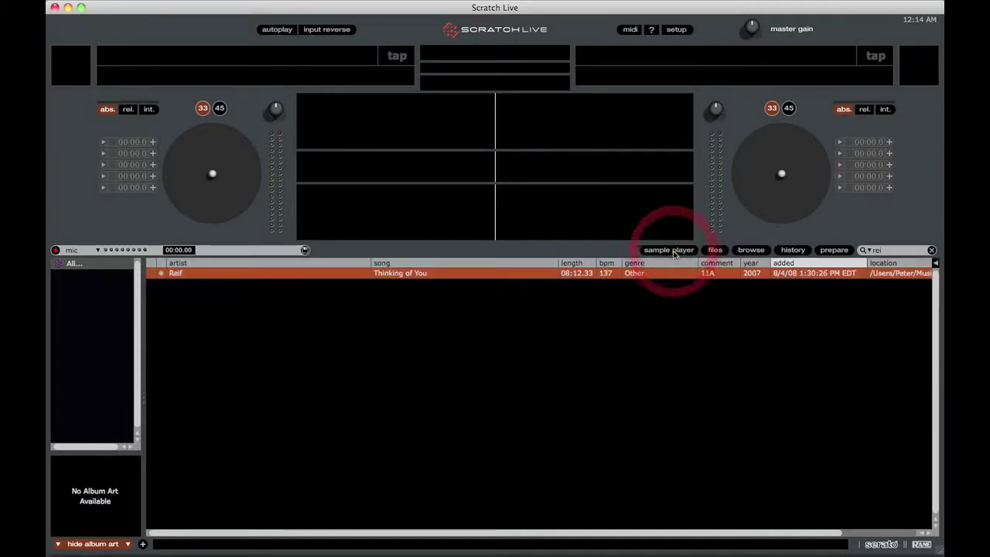
{"action": "left_click", "coordinate": [671, 250]}
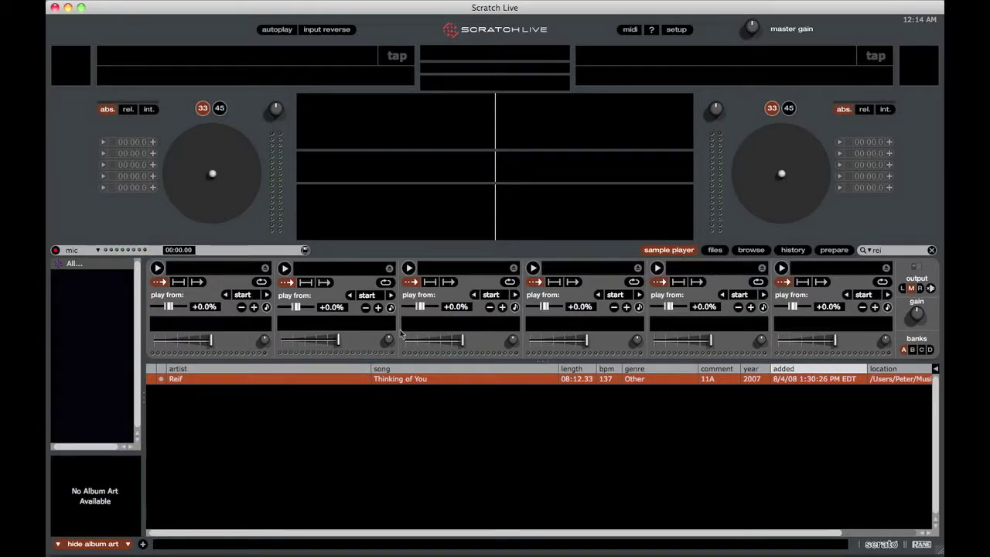
{"action": "left_click_drag", "start_coordinate": [408, 381], "coordinate": [455, 277]}
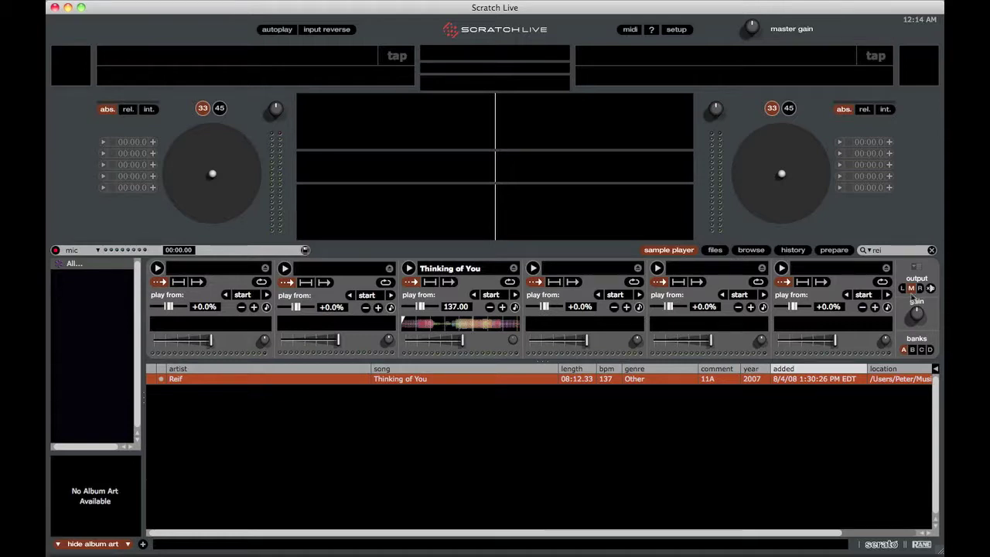
{"action": "left_click", "coordinate": [917, 266]}
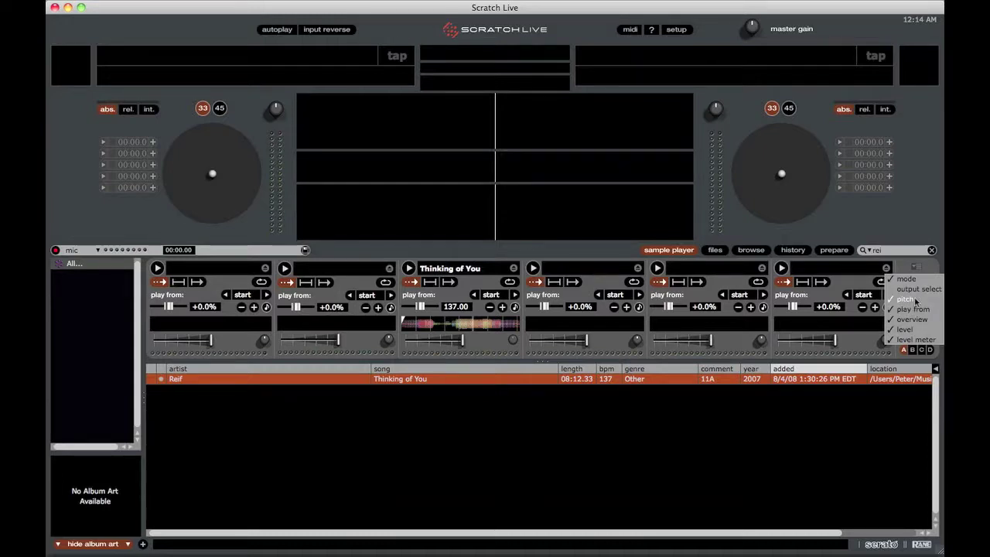
{"action": "left_click", "coordinate": [916, 301]}
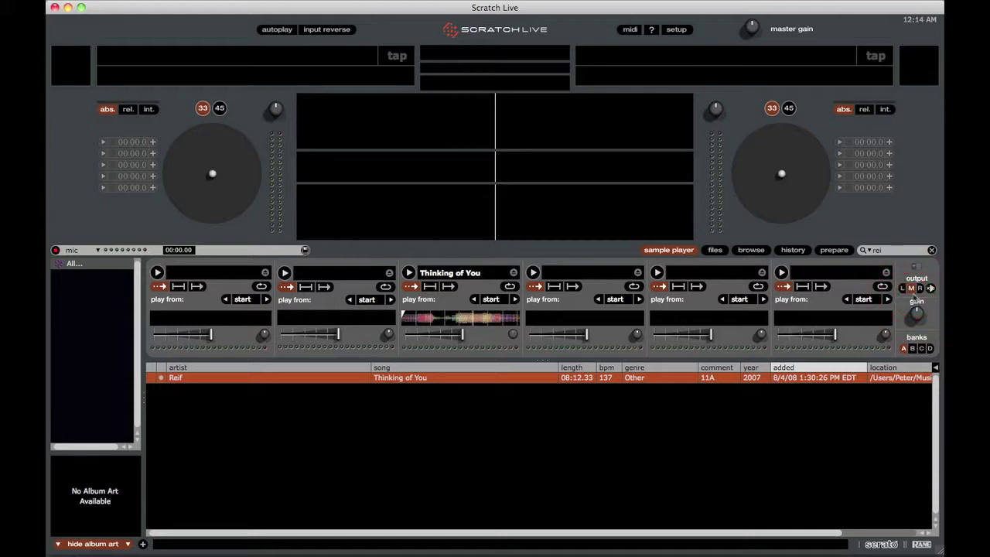
{"action": "left_click", "coordinate": [915, 267]}
{"action": "left_click", "coordinate": [906, 299]}
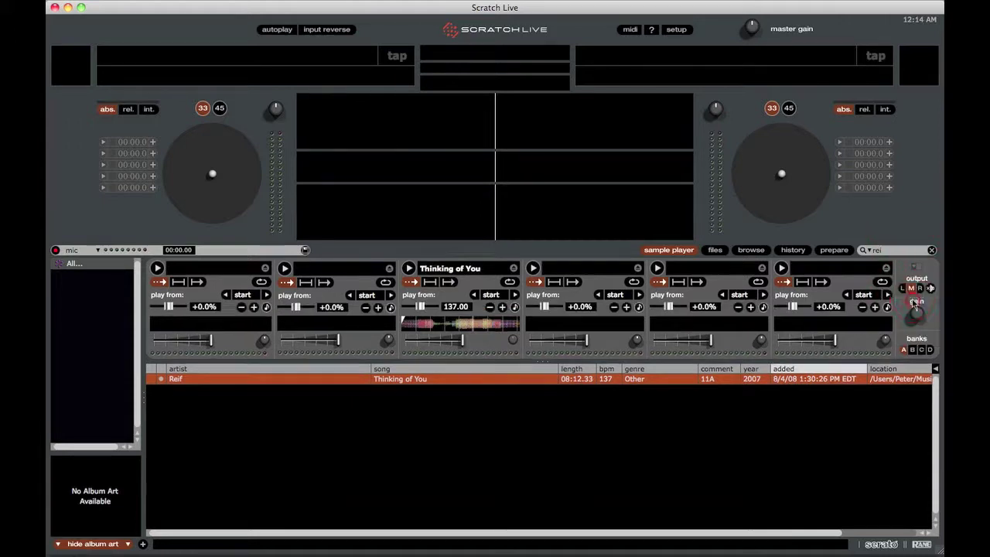
{"action": "left_click", "coordinate": [915, 267]}
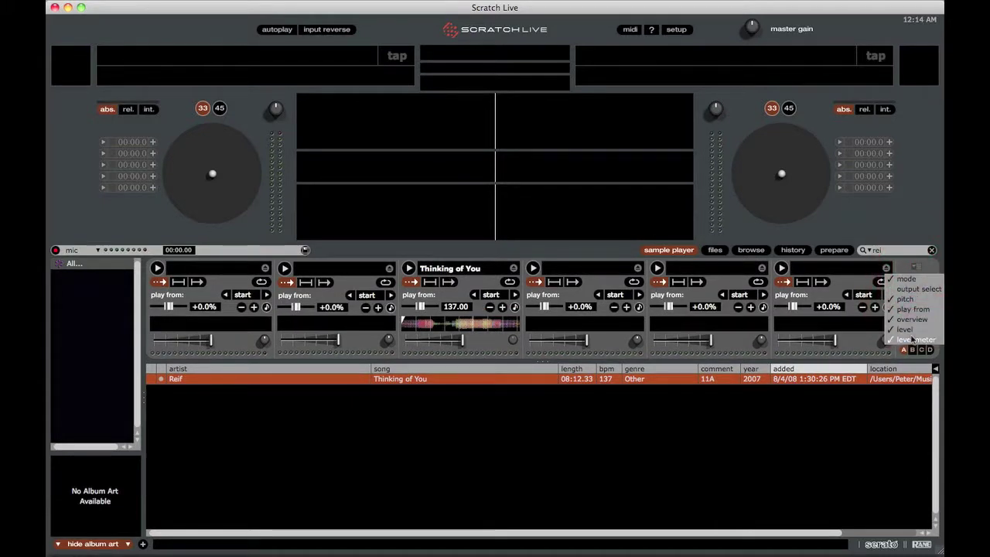
{"action": "left_click", "coordinate": [913, 336]}
{"action": "left_click", "coordinate": [916, 268]}
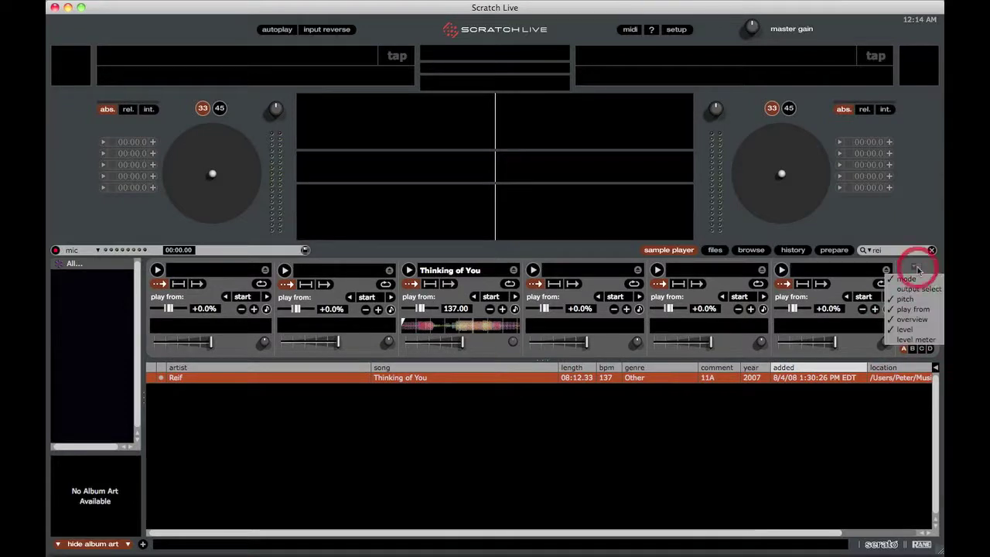
{"action": "left_click", "coordinate": [909, 339]}
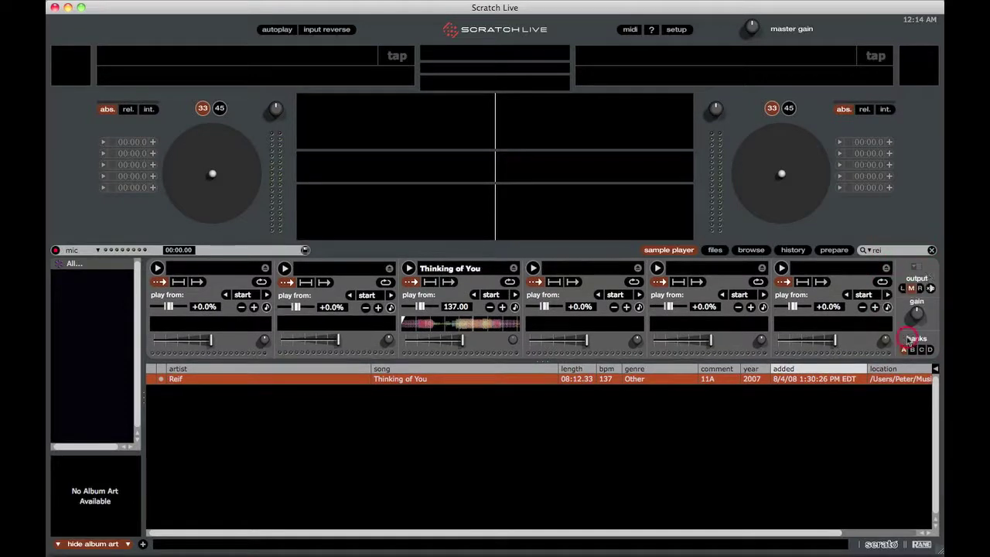
{"action": "left_click", "coordinate": [931, 289]}
{"action": "left_click", "coordinate": [930, 289]}
{"action": "left_click", "coordinate": [913, 350]}
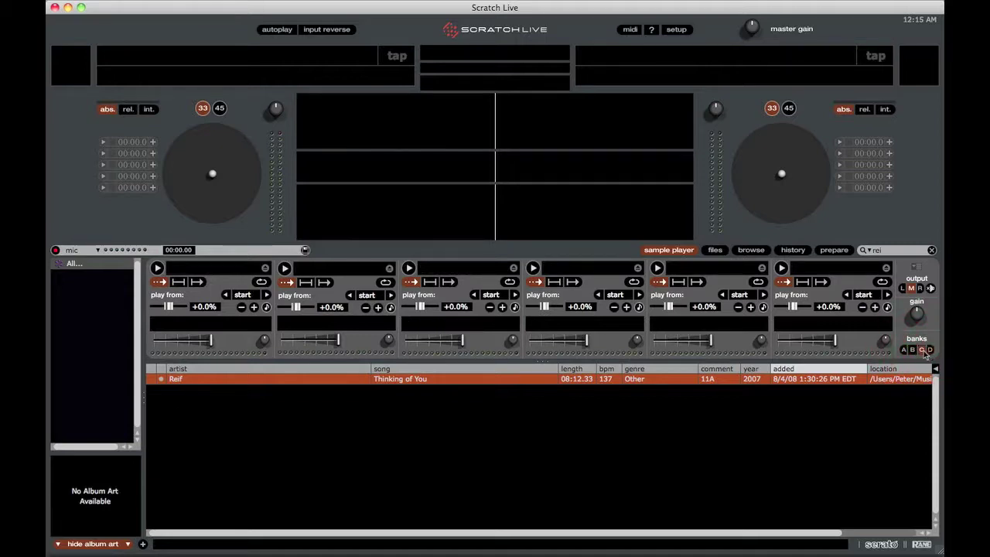
{"action": "left_click", "coordinate": [903, 350]}
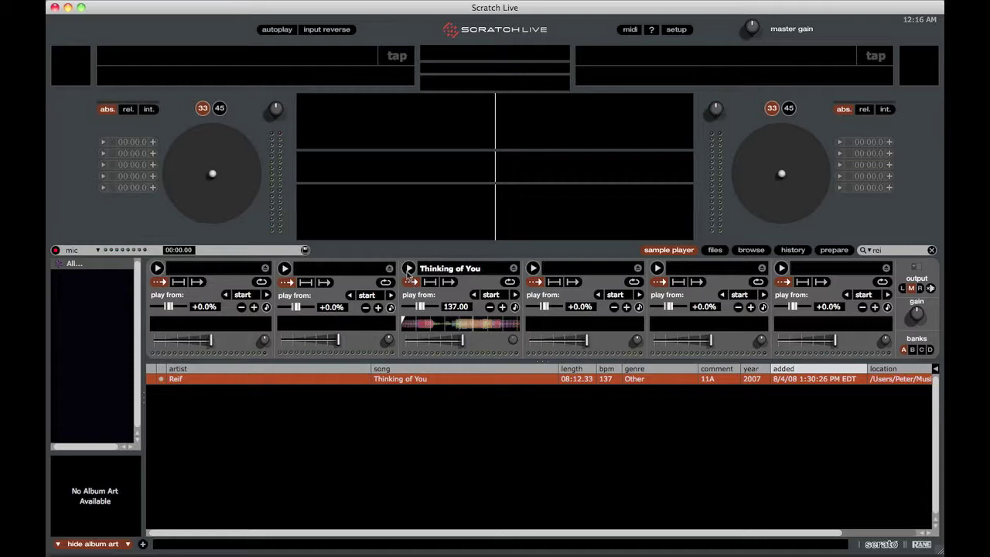
{"action": "left_click", "coordinate": [407, 269]}
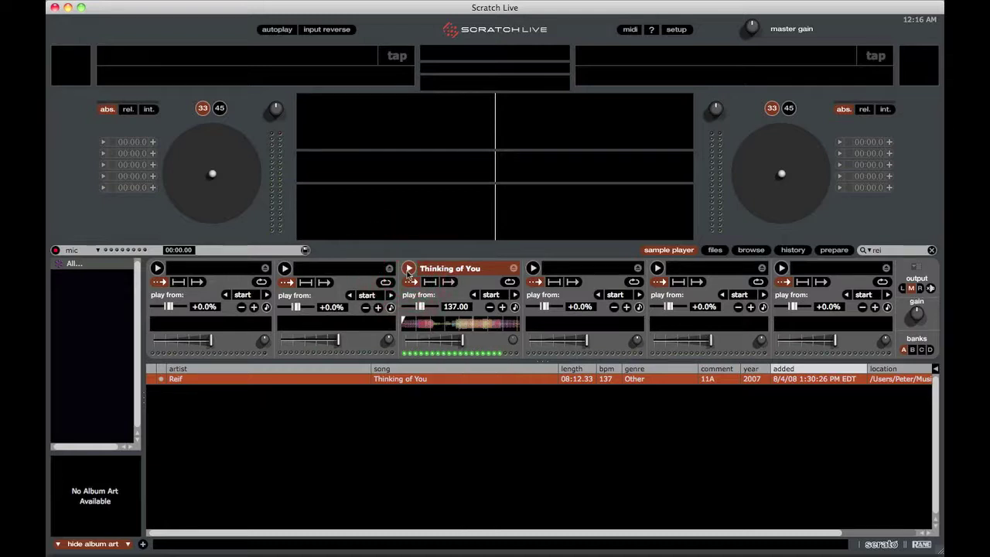
{"action": "left_click", "coordinate": [408, 269]}
{"action": "key", "text": "alt"}
{"action": "left_click", "coordinate": [407, 269], "text": "alt"}
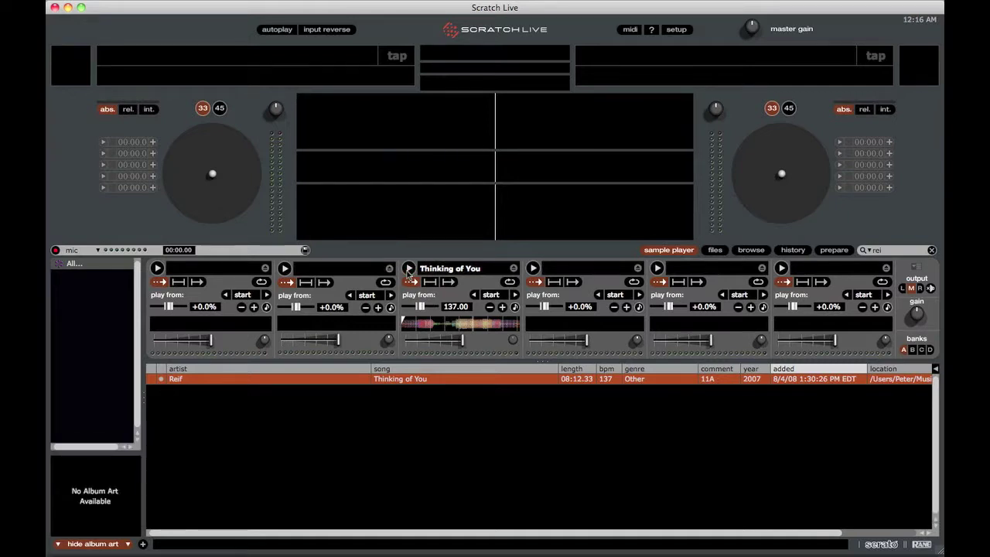
{"action": "left_click", "coordinate": [430, 282]}
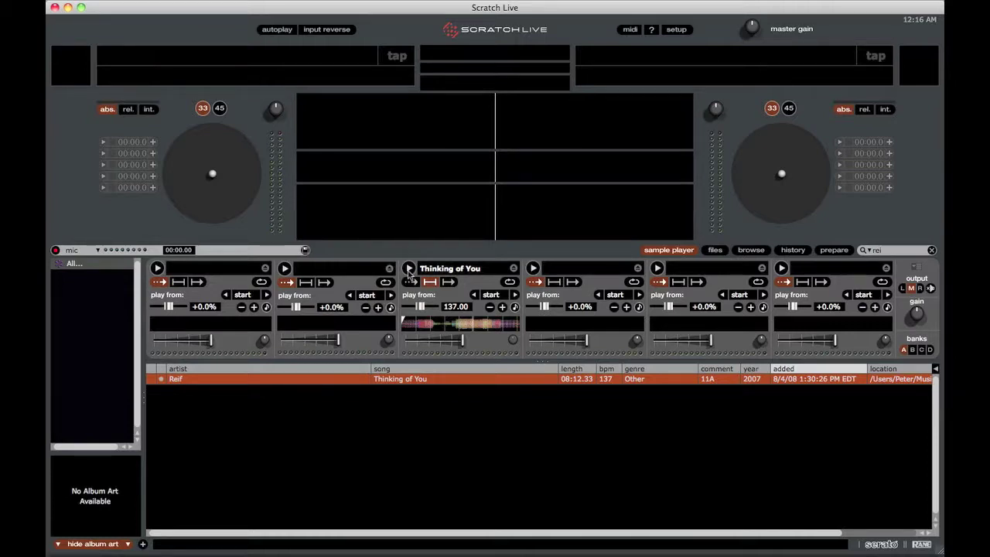
{"action": "left_click", "coordinate": [408, 269]}
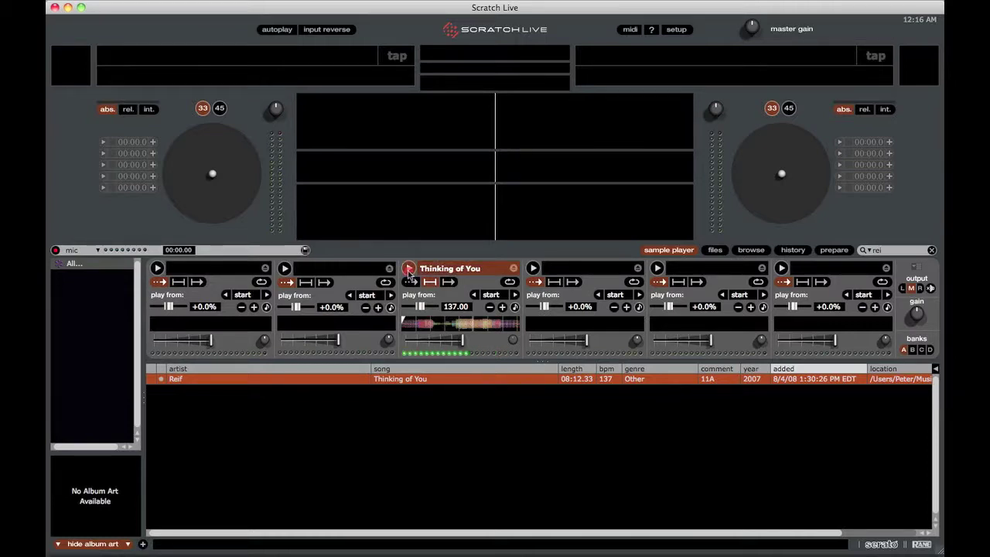
{"action": "left_click", "coordinate": [409, 269]}
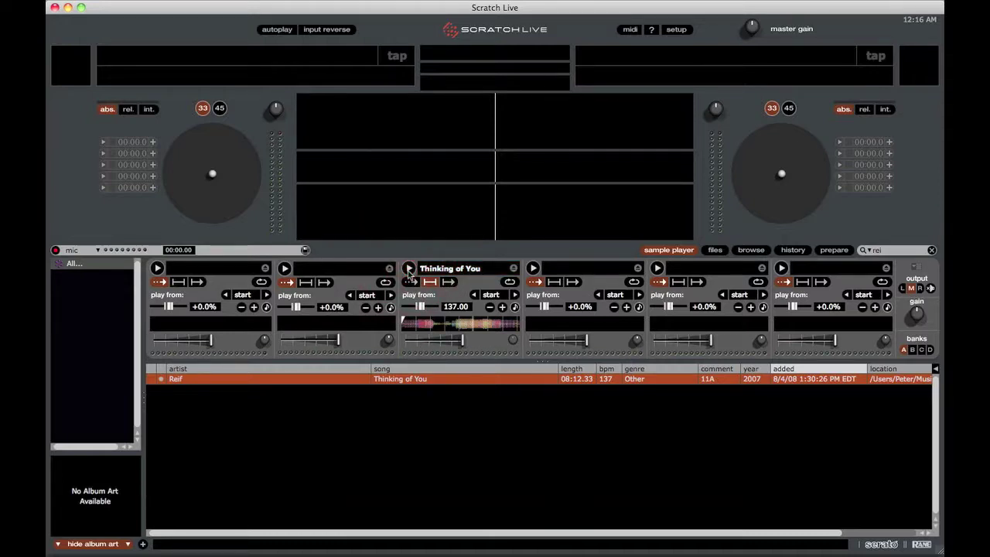
{"action": "left_click", "coordinate": [449, 282]}
{"action": "left_click", "coordinate": [407, 269]}
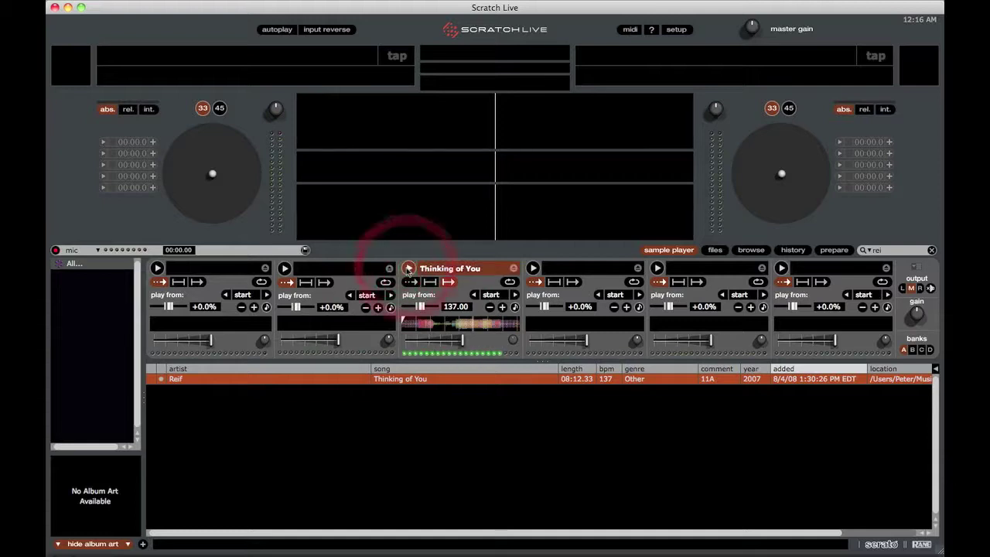
{"action": "left_click", "coordinate": [408, 269]}
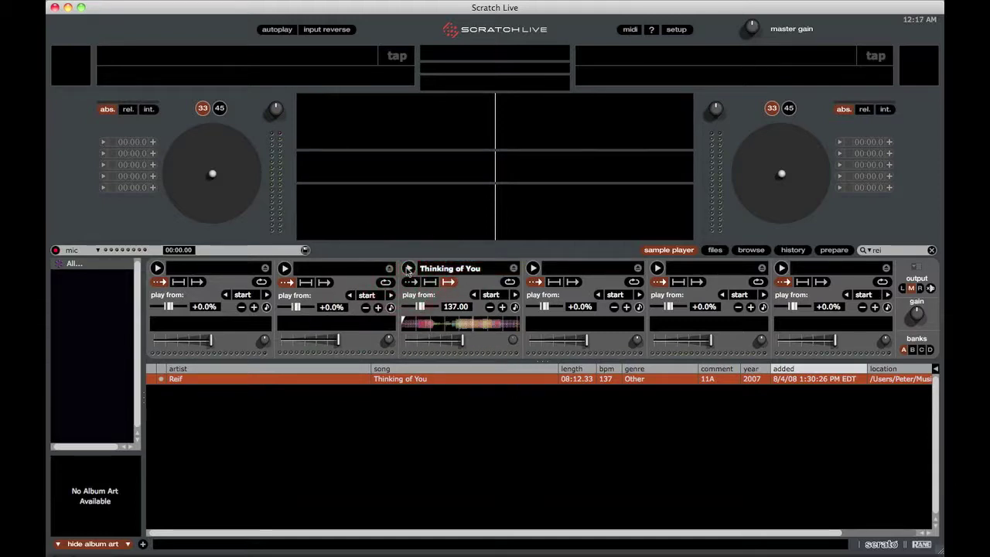
{"action": "left_click", "coordinate": [411, 282]}
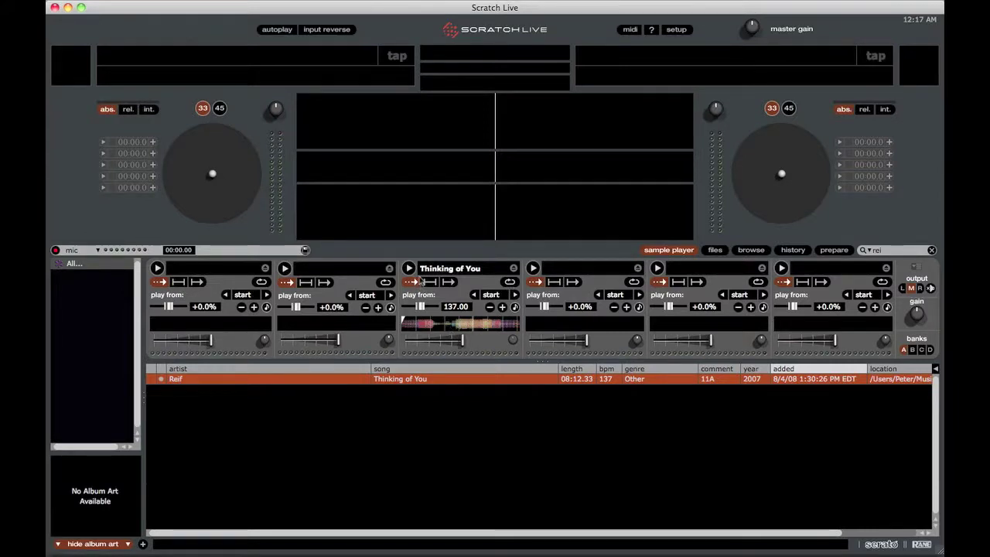
Set slot 3 to play-from-start mode, then play, scrub, stop and replay 'Thinking of You'
{"action": "left_click", "coordinate": [448, 283]}
{"action": "left_click", "coordinate": [409, 268]}
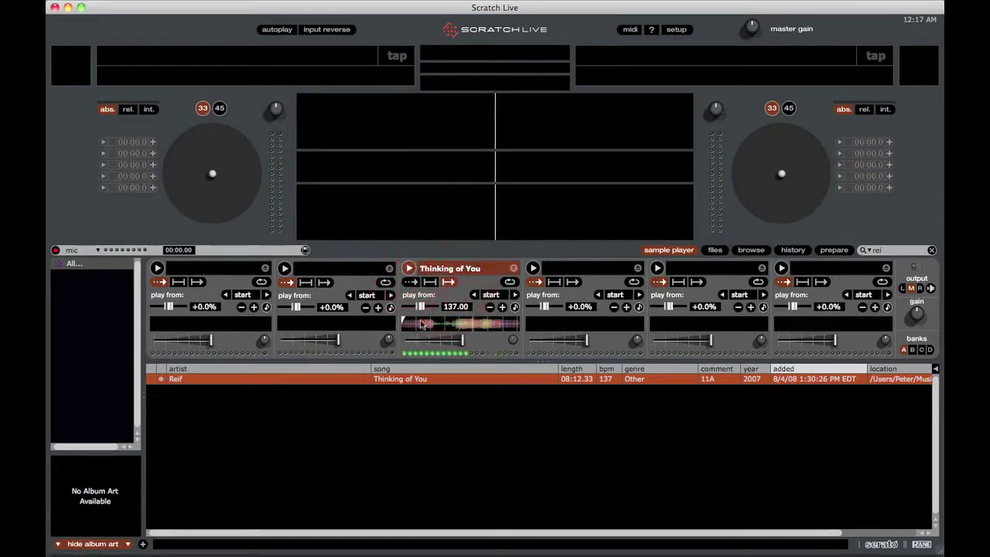
{"action": "left_click", "coordinate": [420, 322]}
{"action": "left_click", "coordinate": [477, 326]}
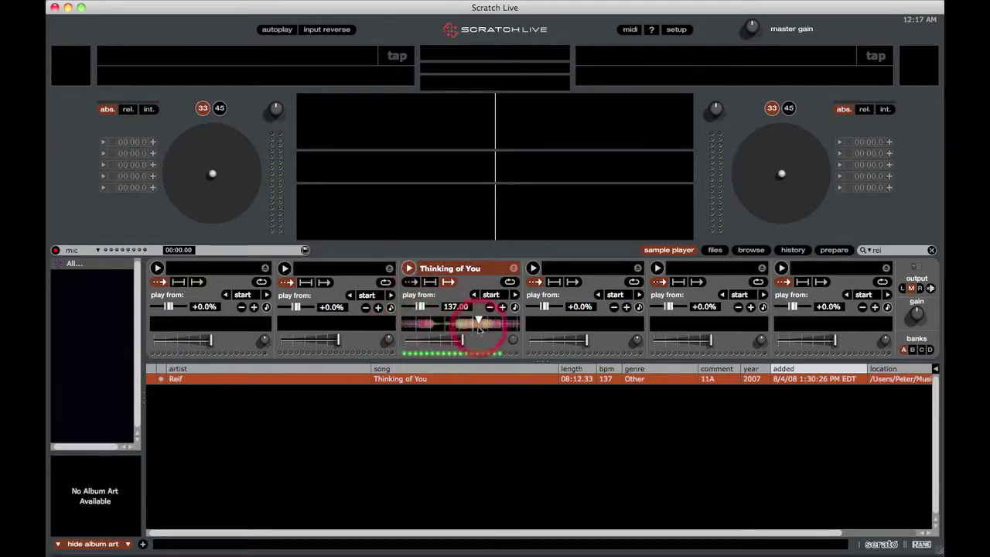
{"action": "left_click", "coordinate": [469, 322]}
{"action": "left_click", "coordinate": [424, 325]}
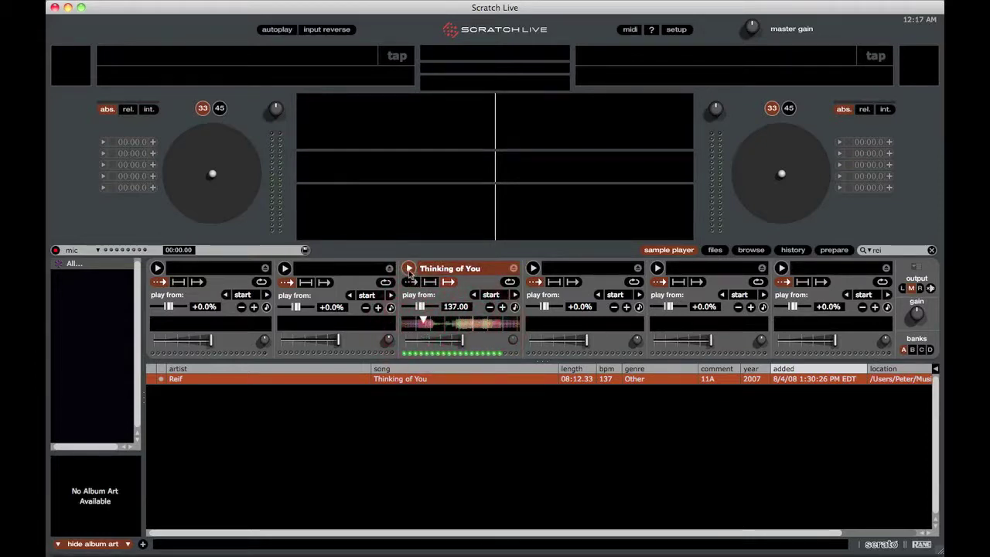
{"action": "left_click", "coordinate": [409, 269]}
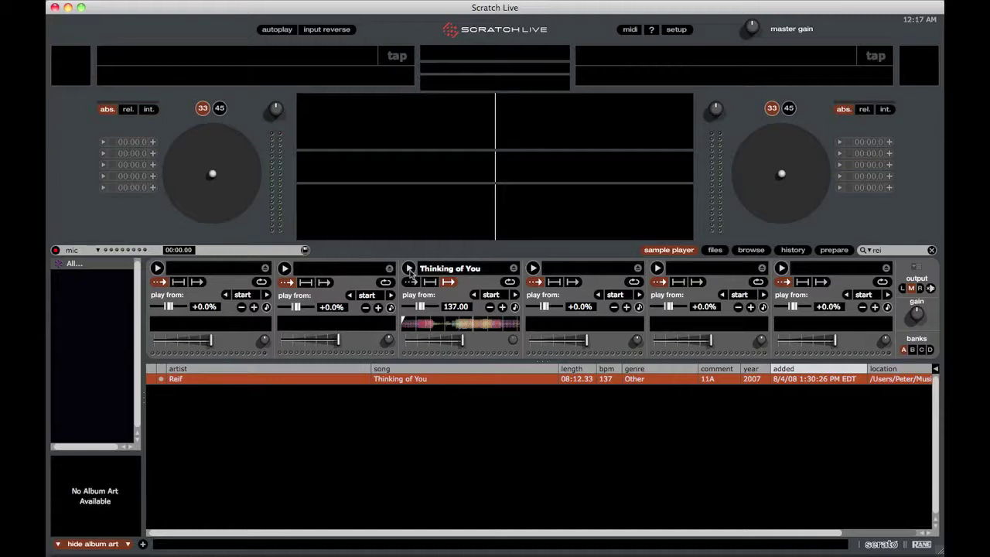
{"action": "left_click", "coordinate": [409, 270]}
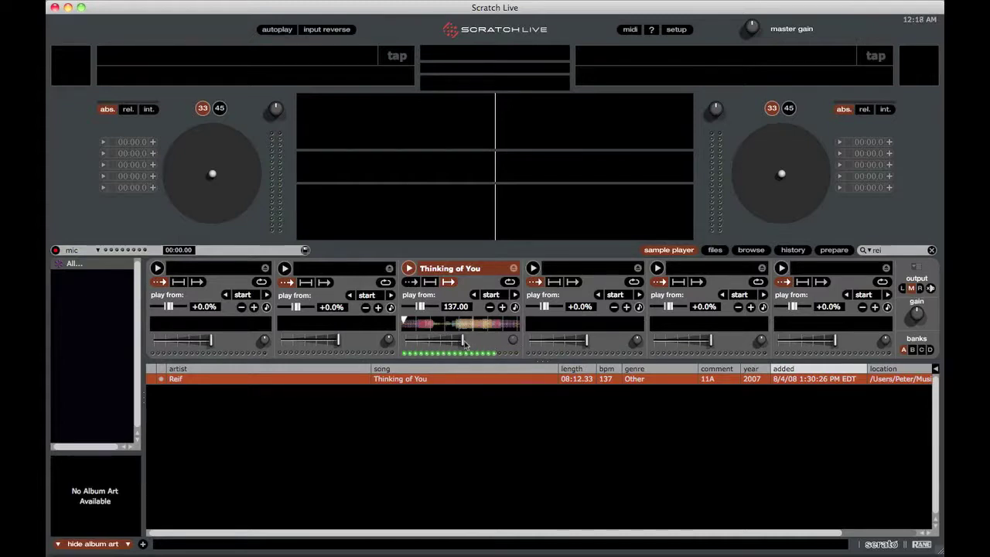
Slide slot 3's level control left to lower the 'Thinking of You' sample's volume
{"action": "left_click_drag", "start_coordinate": [463, 341], "coordinate": [431, 352]}
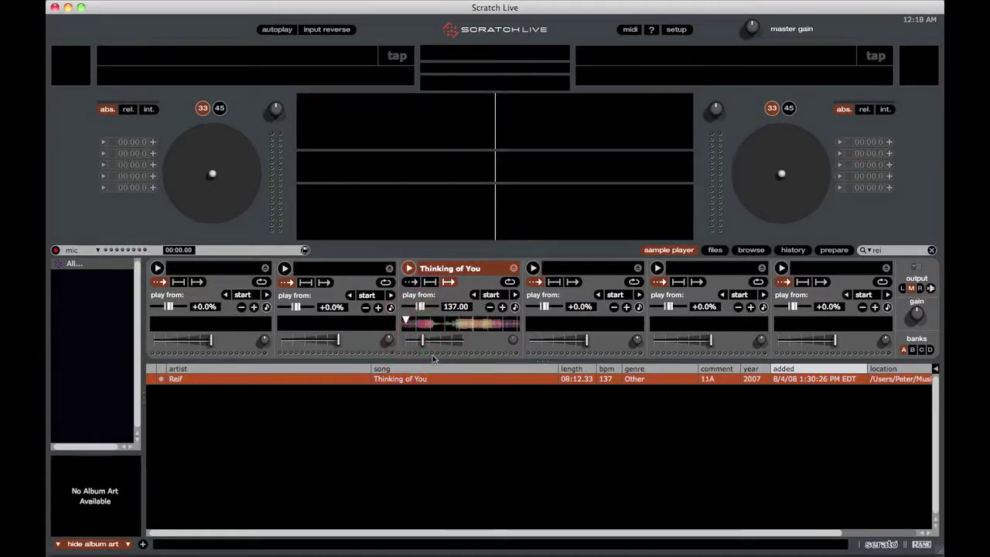